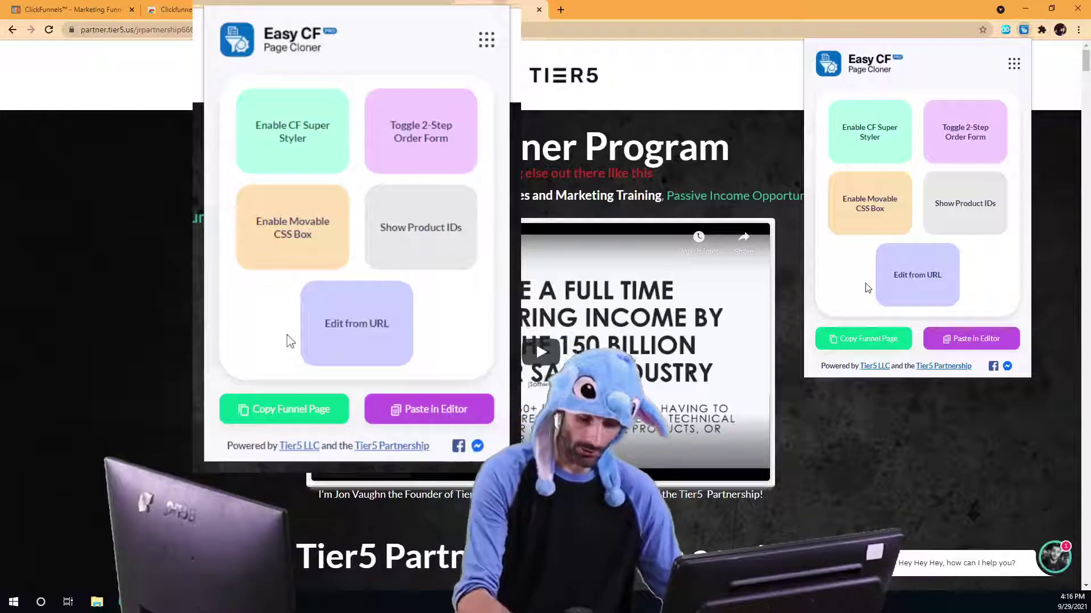
# Clone the Tier5 Partner Program page into the ClickFunnels editor with Edit from URL
pyautogui.click(348, 321)
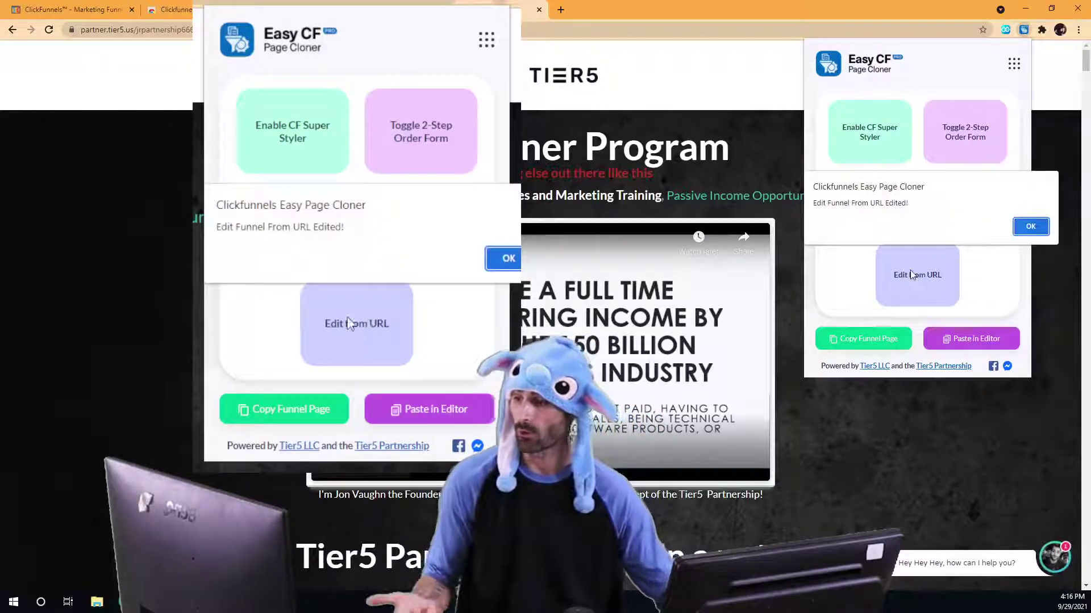
pyautogui.click(508, 260)
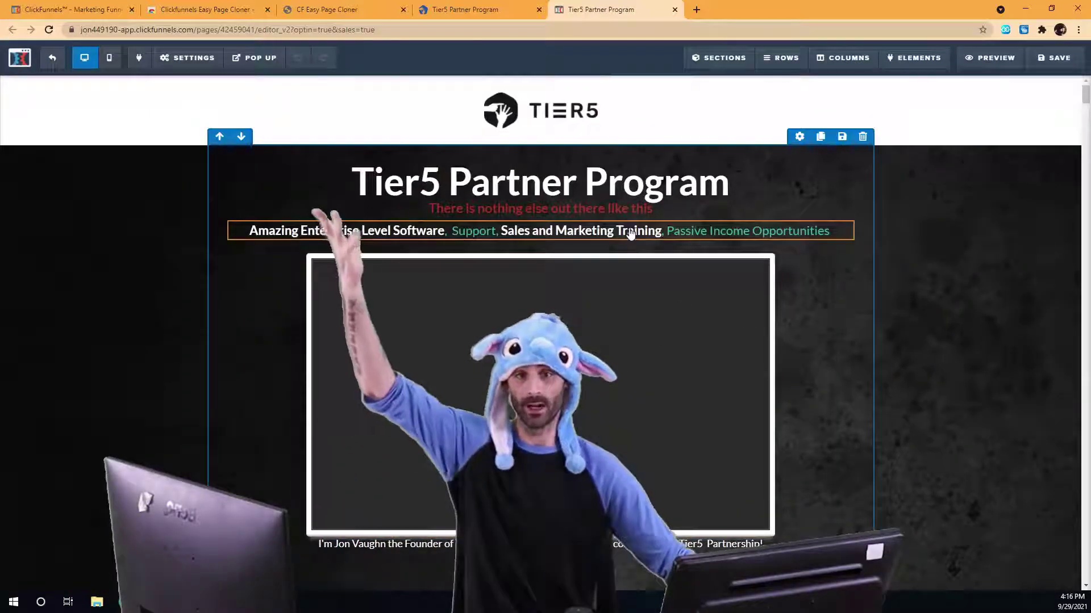
# Review the cloned page in the editor, then return to the original Tier5 Partner Program tab
pyautogui.scroll(-8, 628, 233)
pyautogui.scroll(-3, 627, 256)
pyautogui.scroll(3, 625, 259)
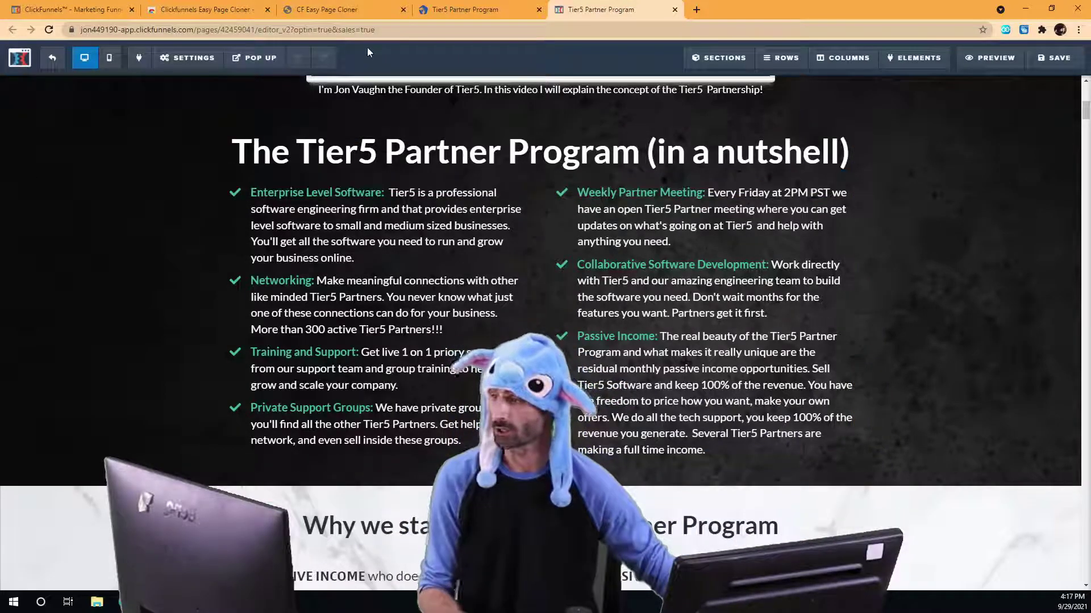
pyautogui.click(508, 10)
# Bring up the Tier5 Become A Partner Now signup form, then open a new browser tab
pyautogui.scroll(-20, 507, 230)
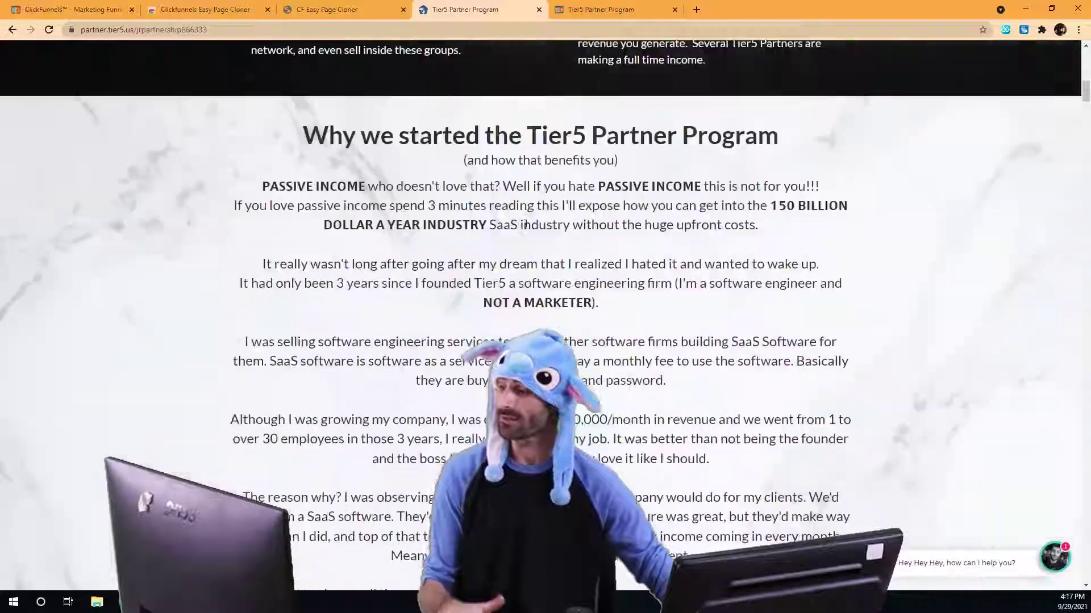
pyautogui.scroll(-16, 507, 230)
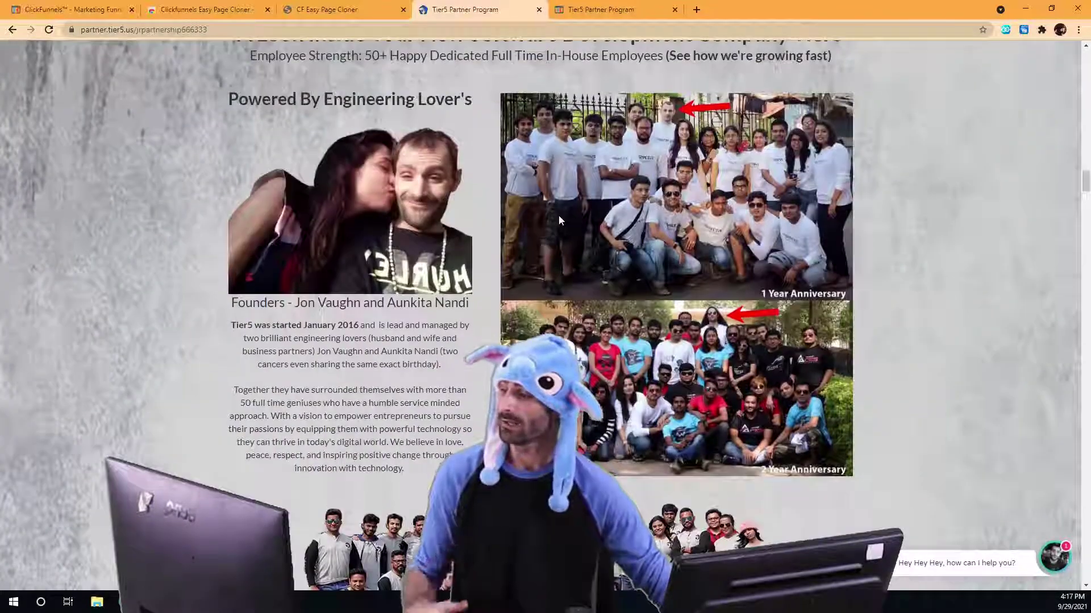
pyautogui.scroll(7, 511, 238)
pyautogui.click(540, 351)
pyautogui.click(525, 254)
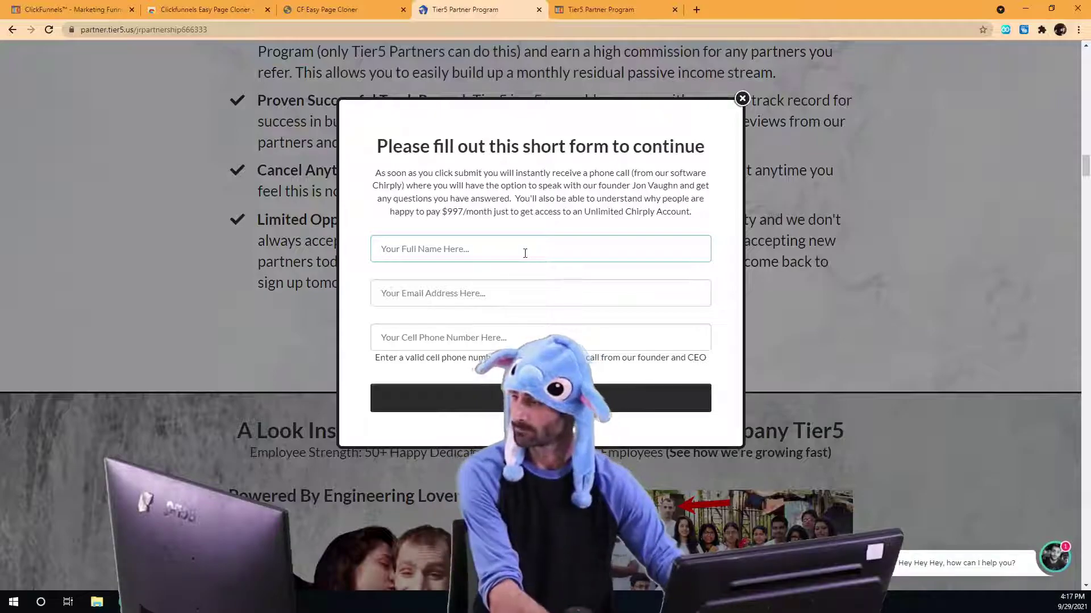
pyautogui.click(700, 9)
# Go to yourchromeextension.com and bring up the Get My Own Extension signup form
pyautogui.write('you')
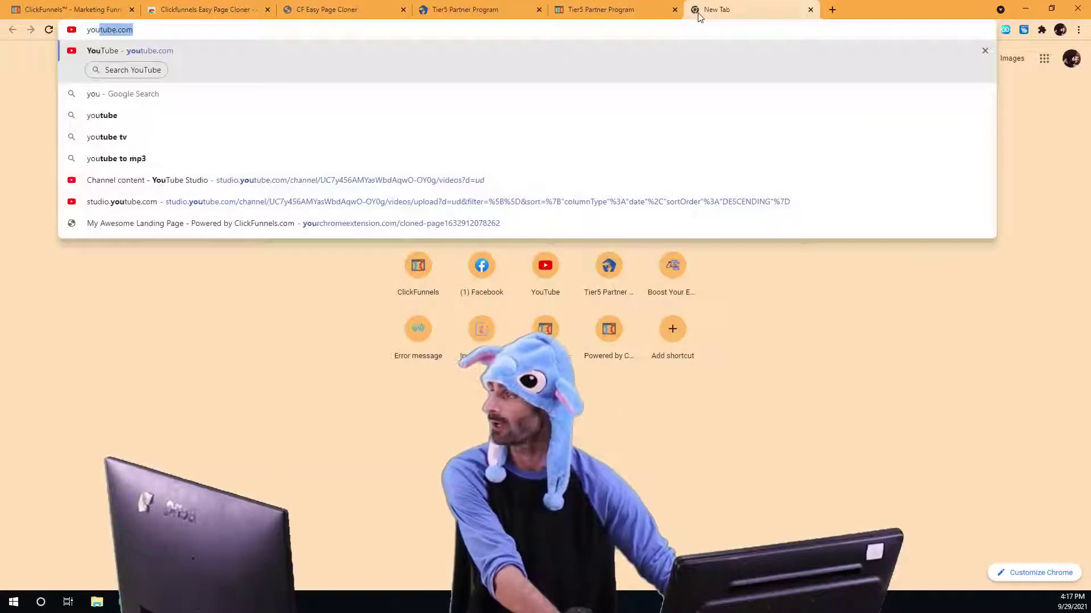
pyautogui.write('rchr')
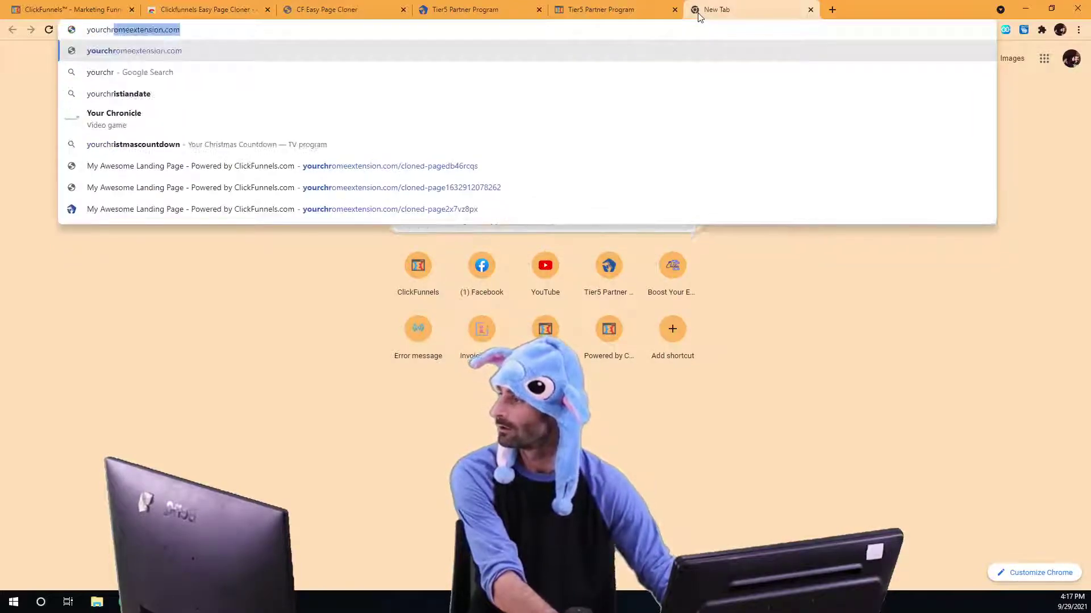
pyautogui.press('Return')
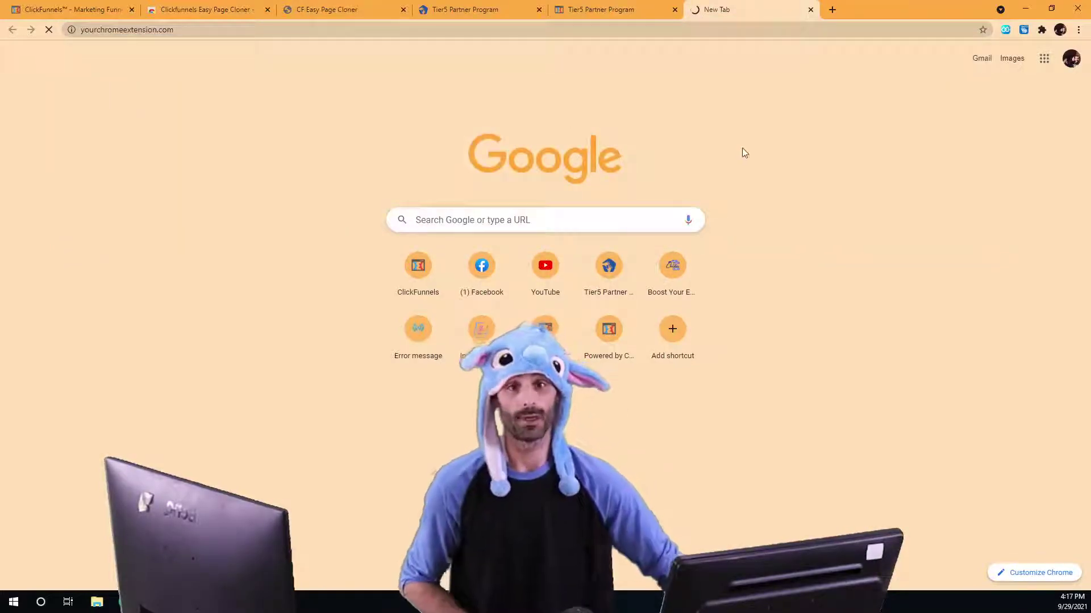
pyautogui.scroll(-2, 540, 284)
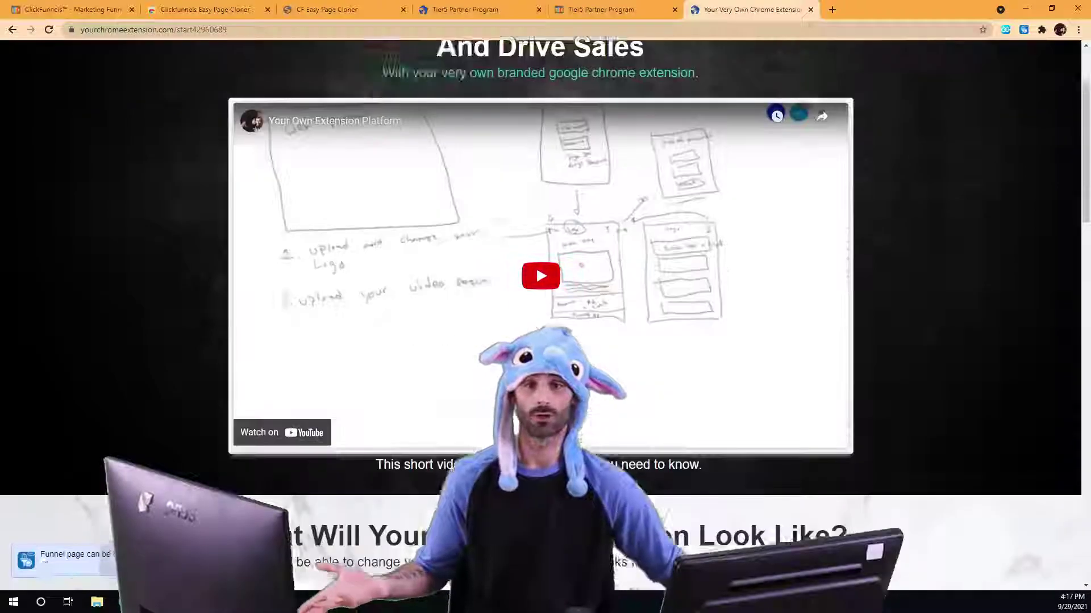
pyautogui.scroll(-10, 533, 299)
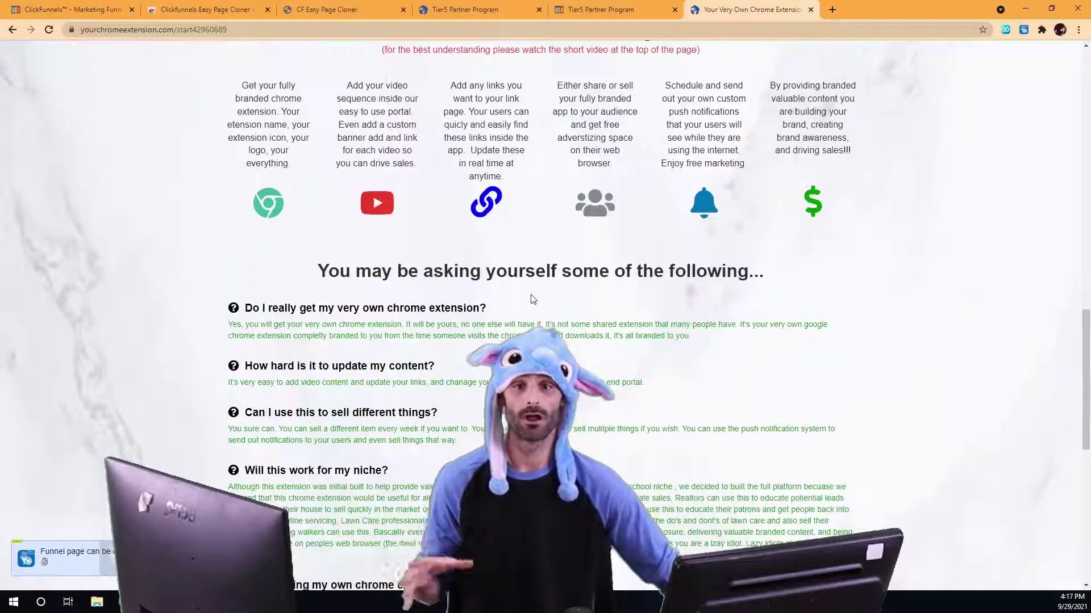
pyautogui.scroll(-9, 533, 299)
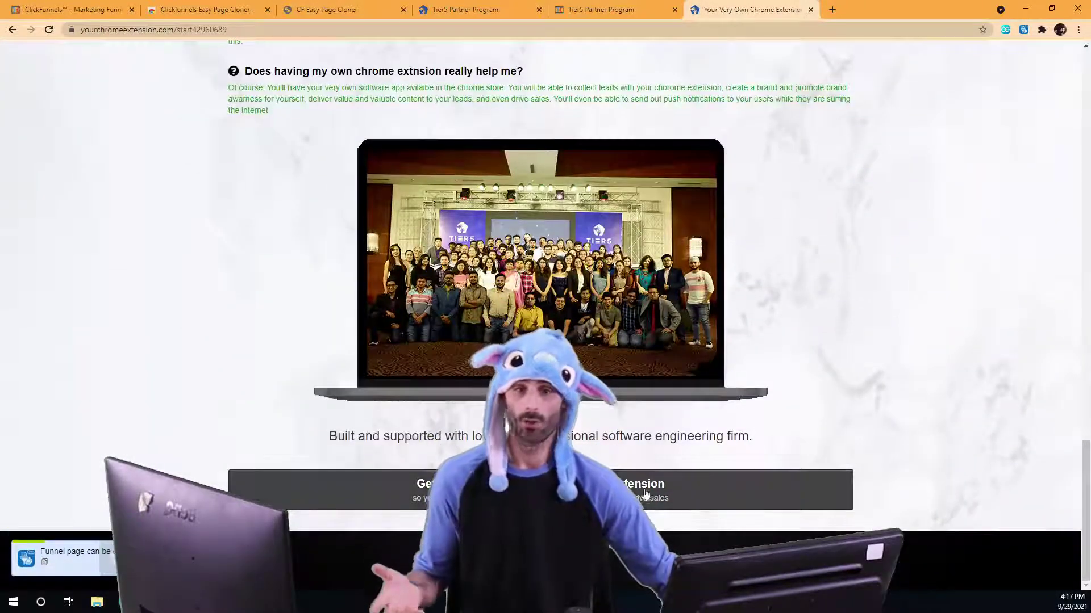
pyautogui.click(619, 480)
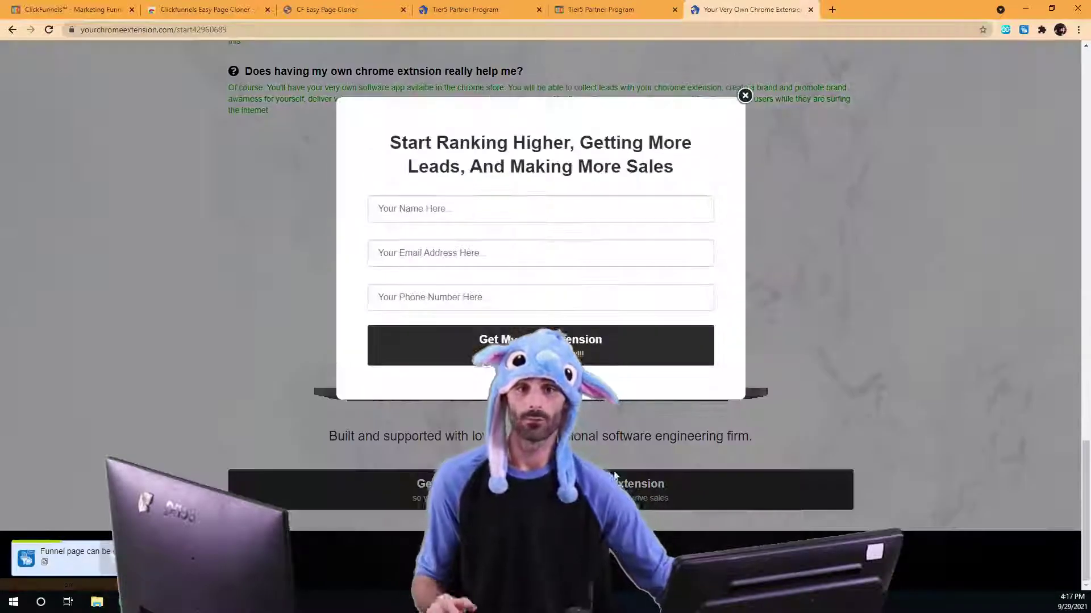
# Fill in the signup form's name, e-mail and phone number fields and submit it
pyautogui.click(451, 212)
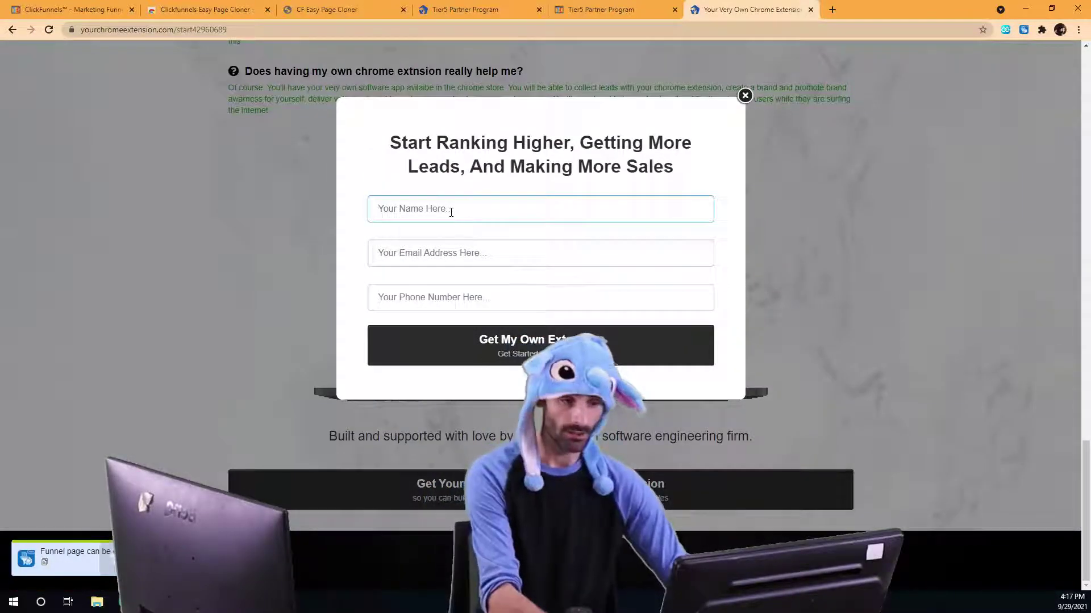
pyautogui.press('Tab')
pyautogui.press('Down')
pyautogui.press('Tab')
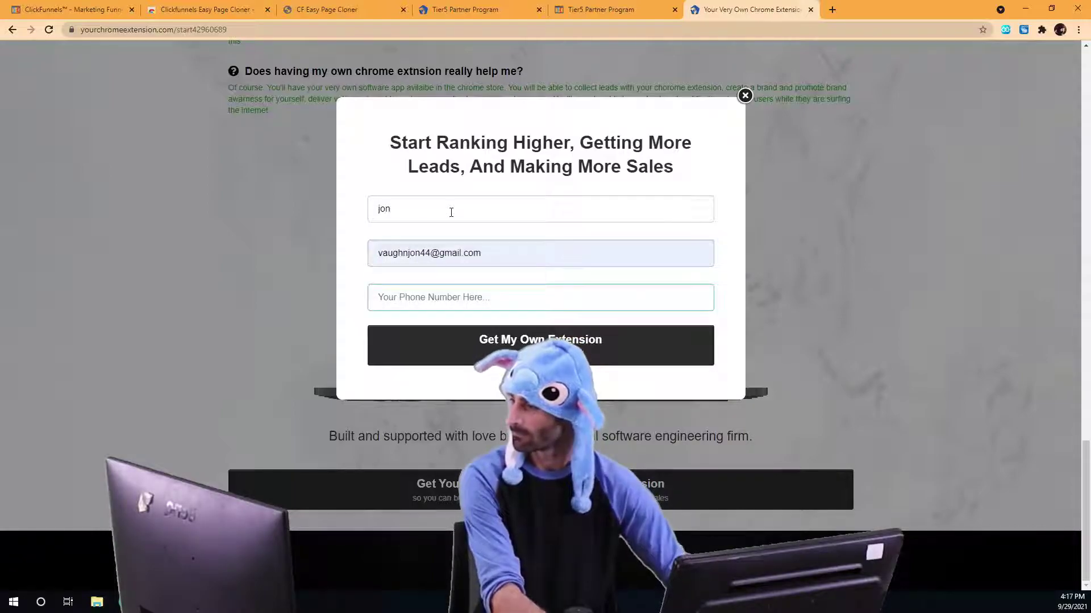
pyautogui.write('1')
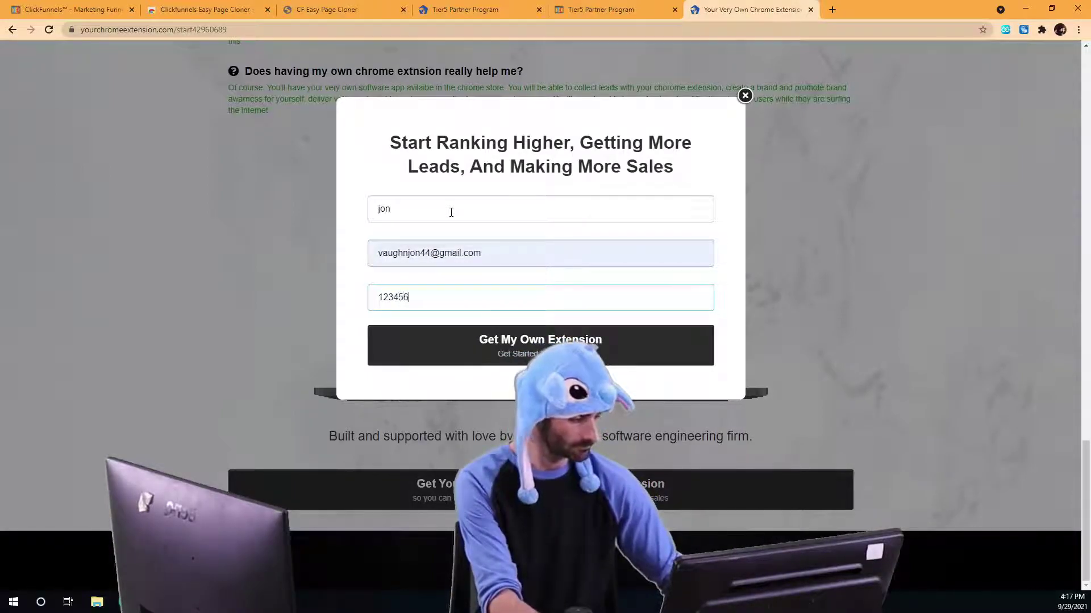
pyautogui.write('23456')
pyautogui.press('Return')
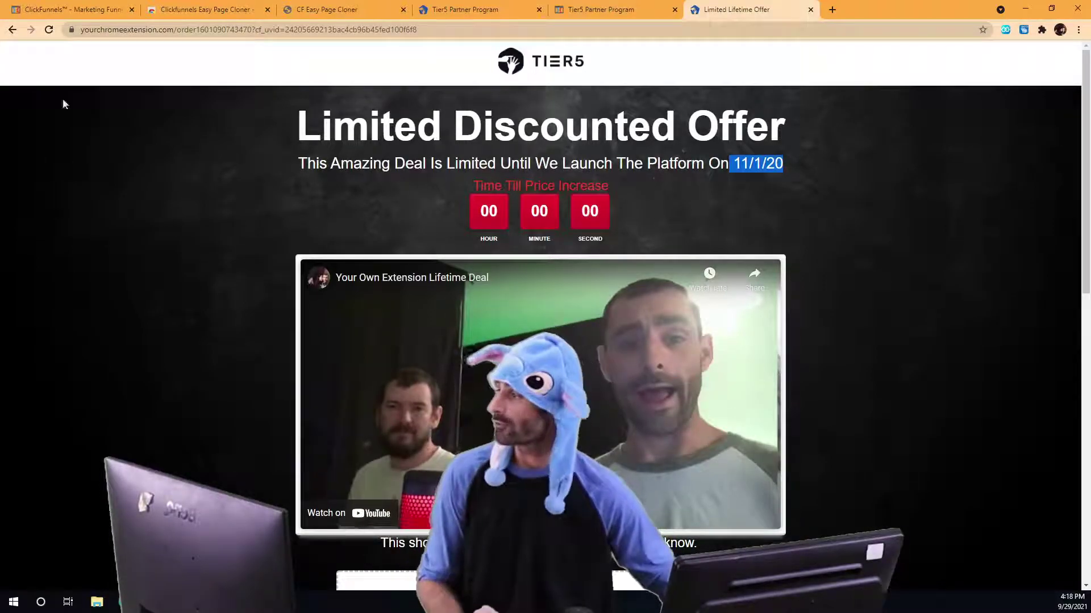
# Return to the first ClickFunnels tab and load the account dashboard via the logo
pyautogui.click(97, 8)
pyautogui.click(29, 60)
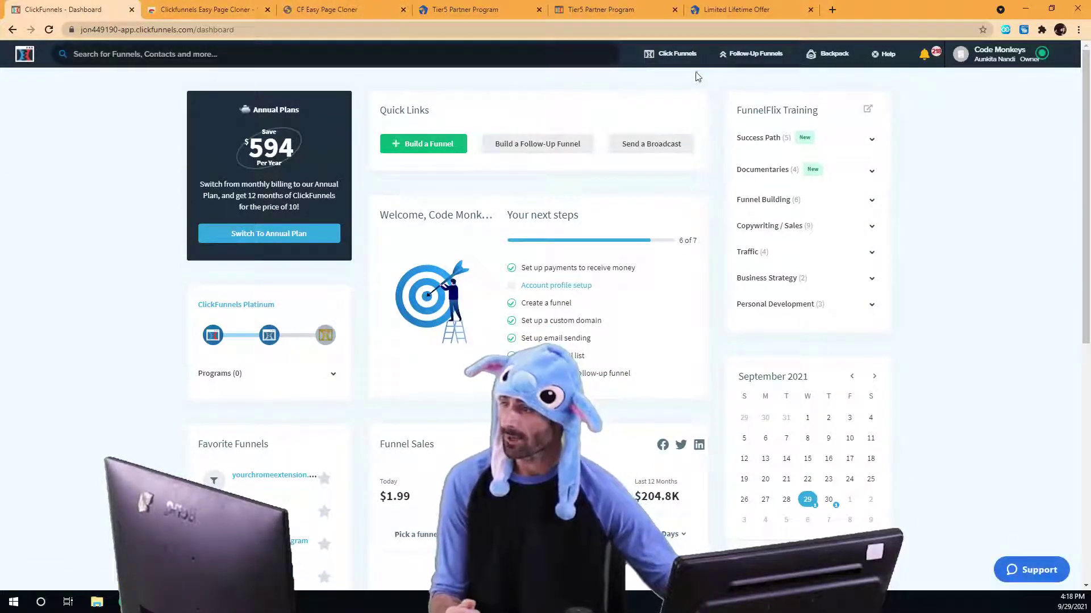
# Search the Funnels list by funnel name for 'chrome'
pyautogui.moveTo(670, 54)
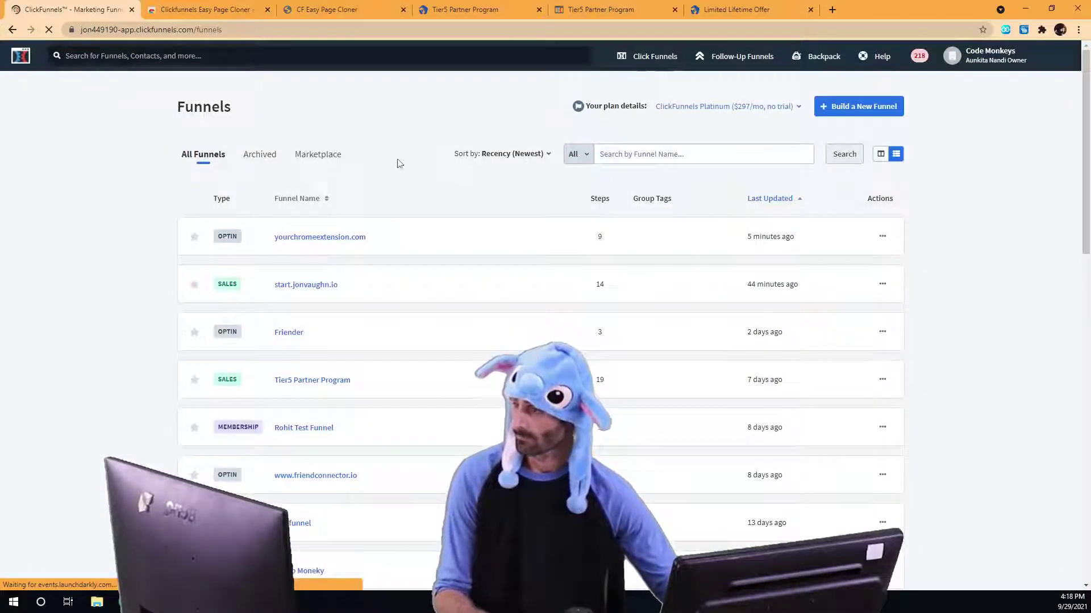
pyautogui.write('chrome')
pyautogui.press('Return')
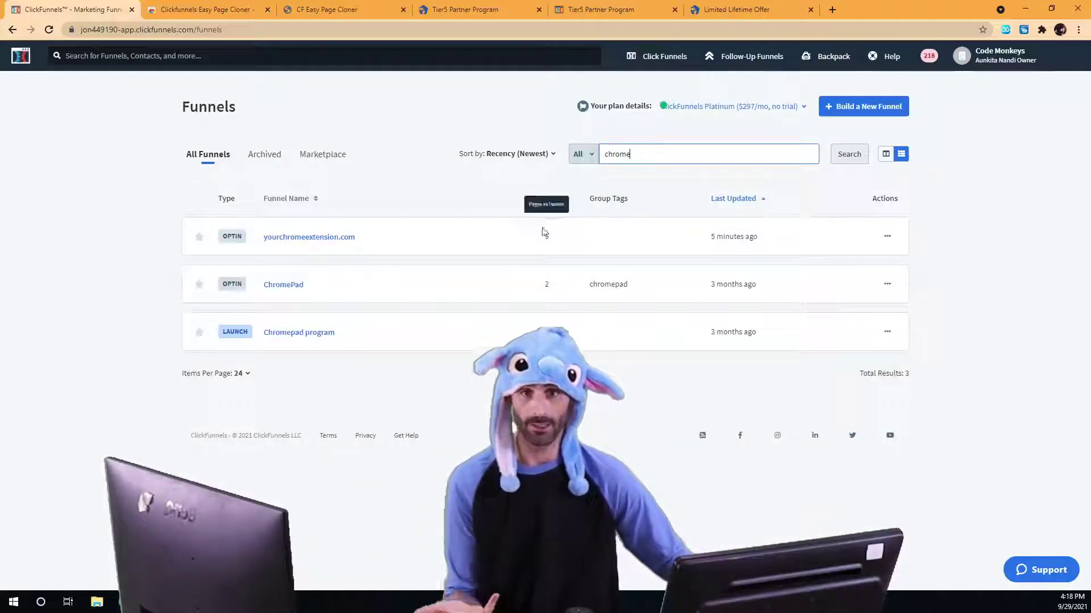
# Open the yourchromeextension.com funnel's Order Monthly step in the page editor
pyautogui.click(312, 247)
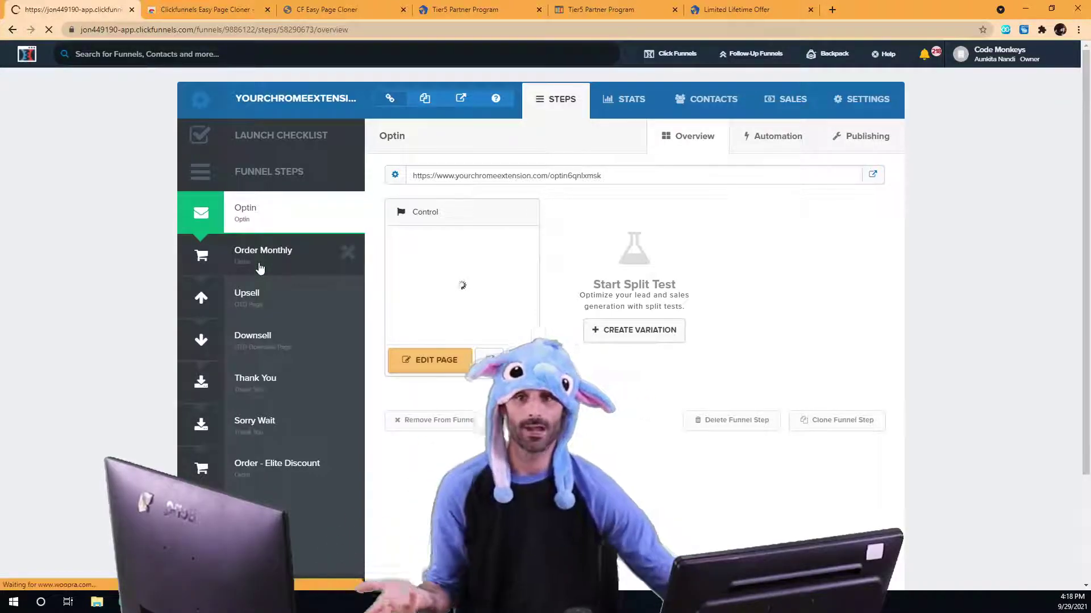
pyautogui.click(260, 266)
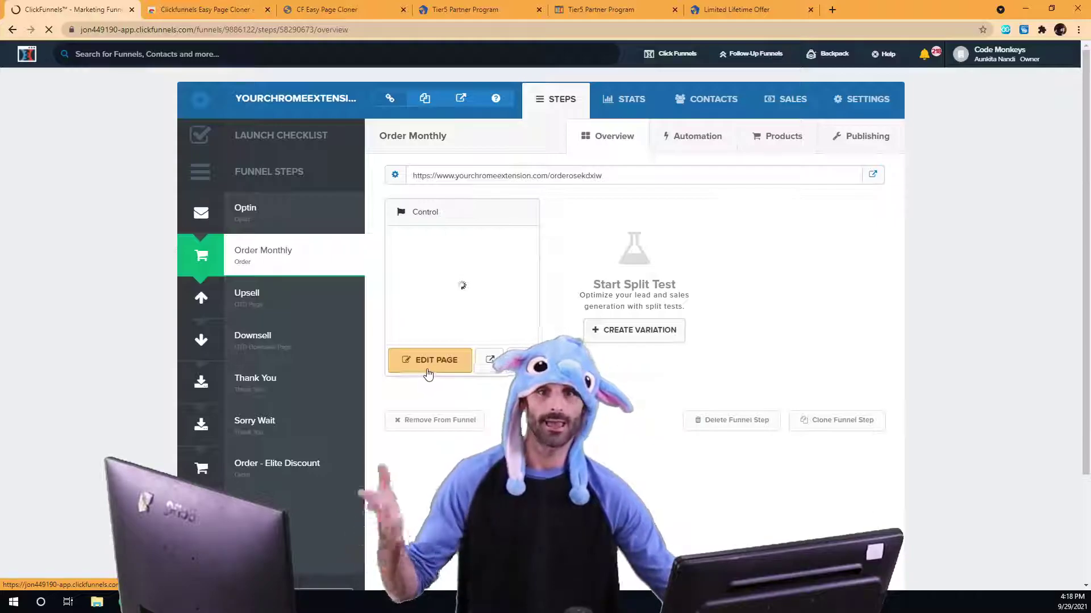
pyautogui.click(427, 375)
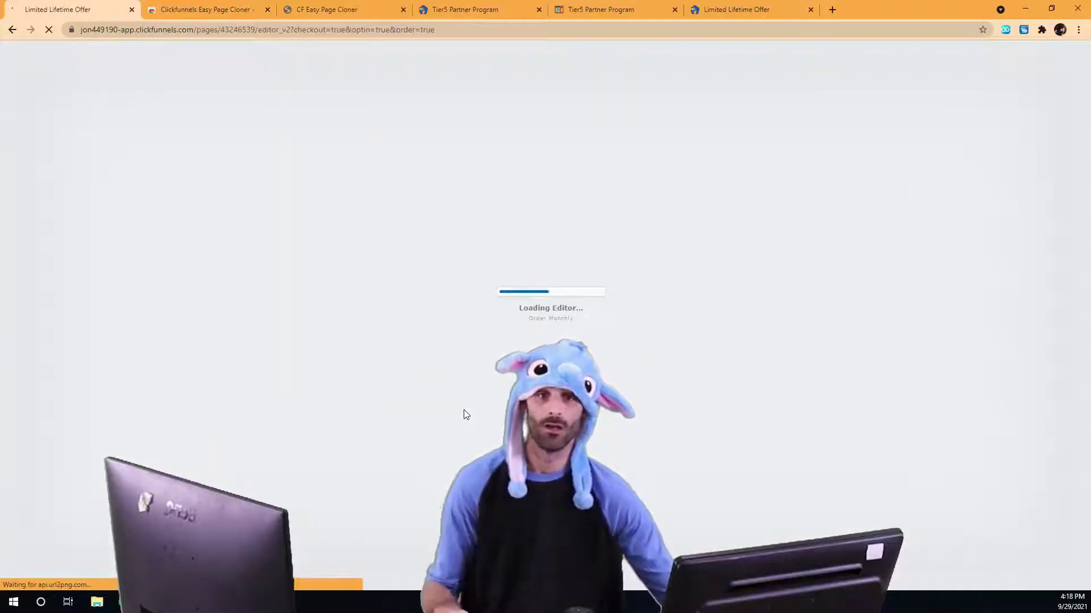
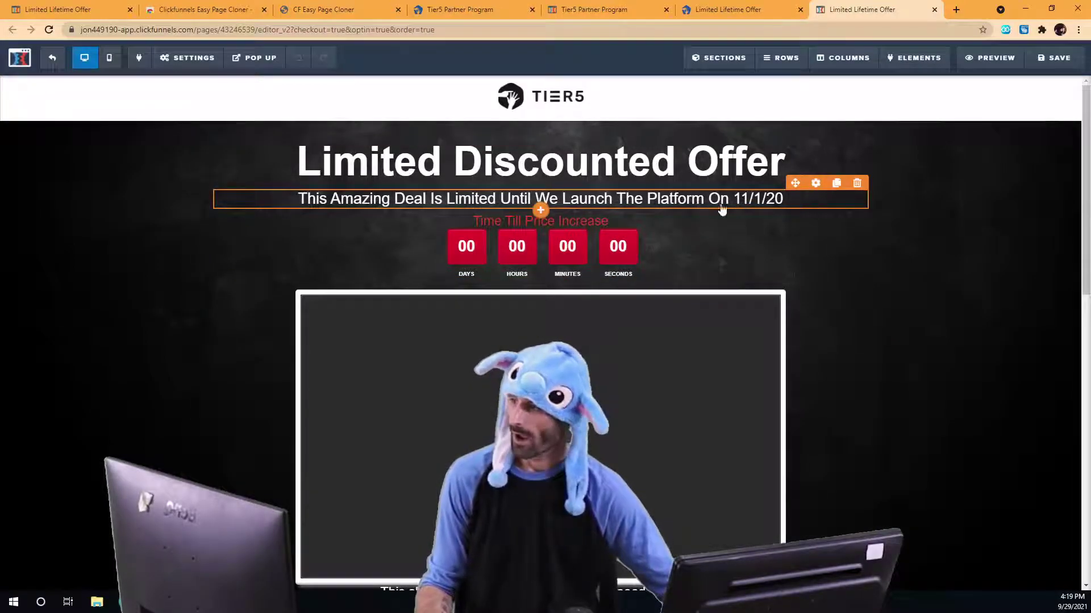
# Replace the subheadline with "Get Your Very Own Google Chrome Extension Today (no coding required)"
pyautogui.click(709, 204)
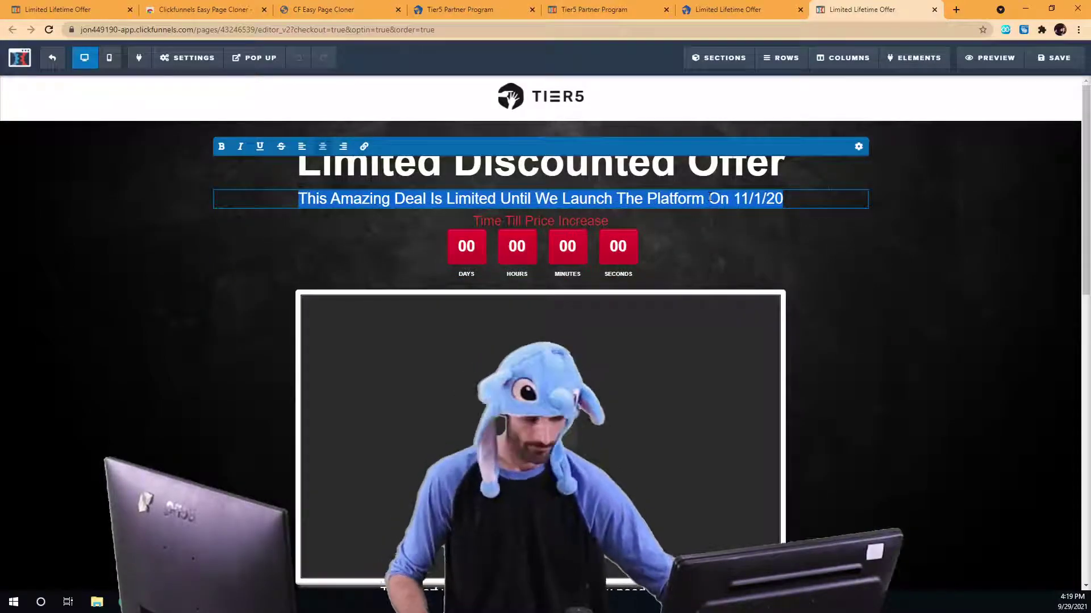
pyautogui.write('Get Your Very Own')
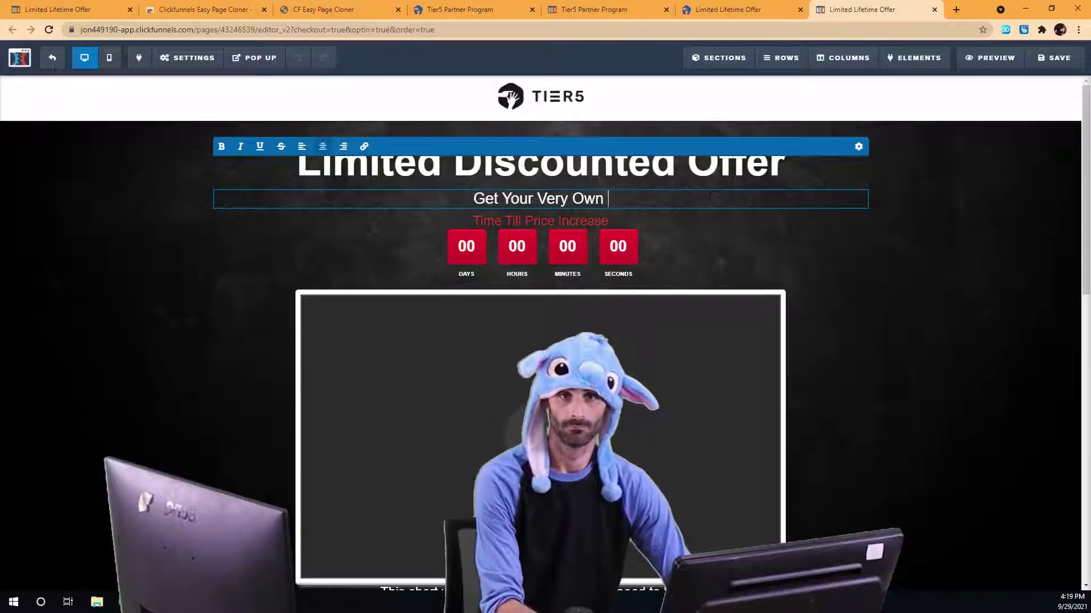
pyautogui.write(' Google Chrome Extension Today (no coding required)')
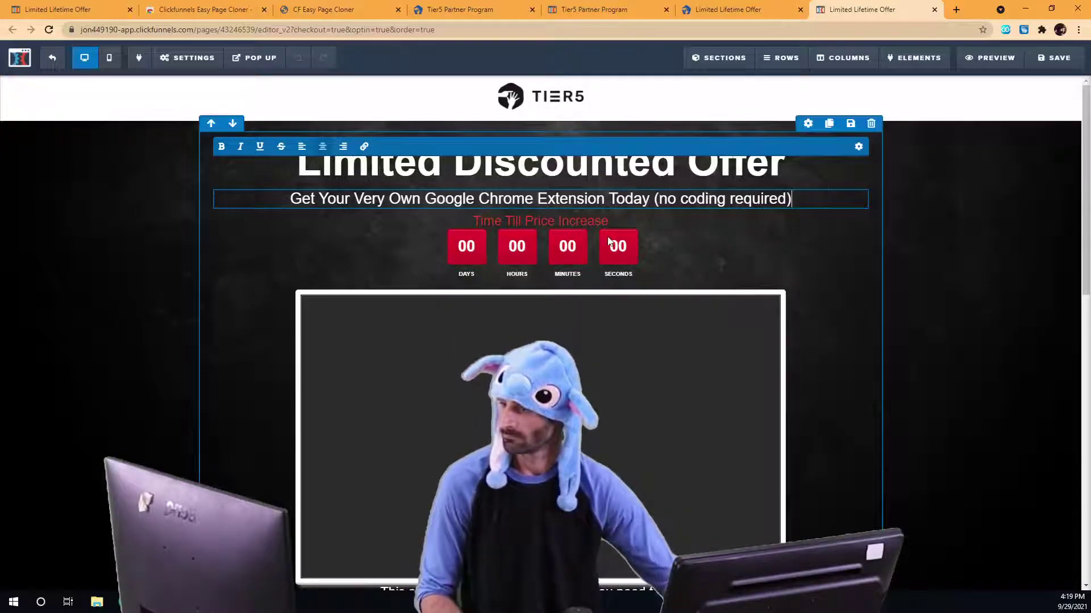
pyautogui.click(636, 259)
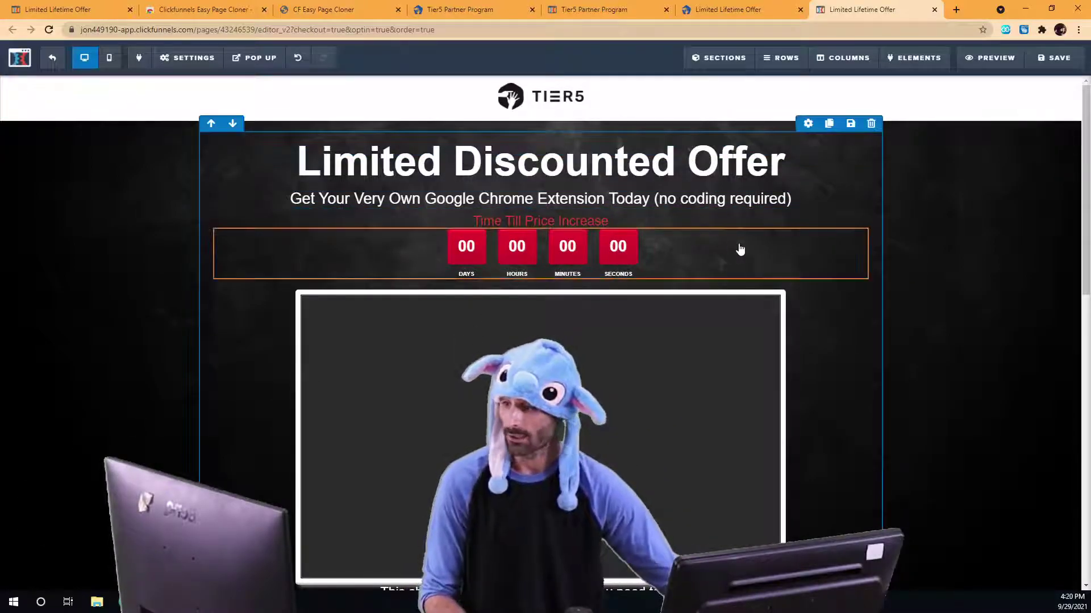
# Delete the countdown timer and the "Time Till Price Increase" heading, confirming each deletion
pyautogui.moveTo(796, 244)
pyautogui.click(856, 223)
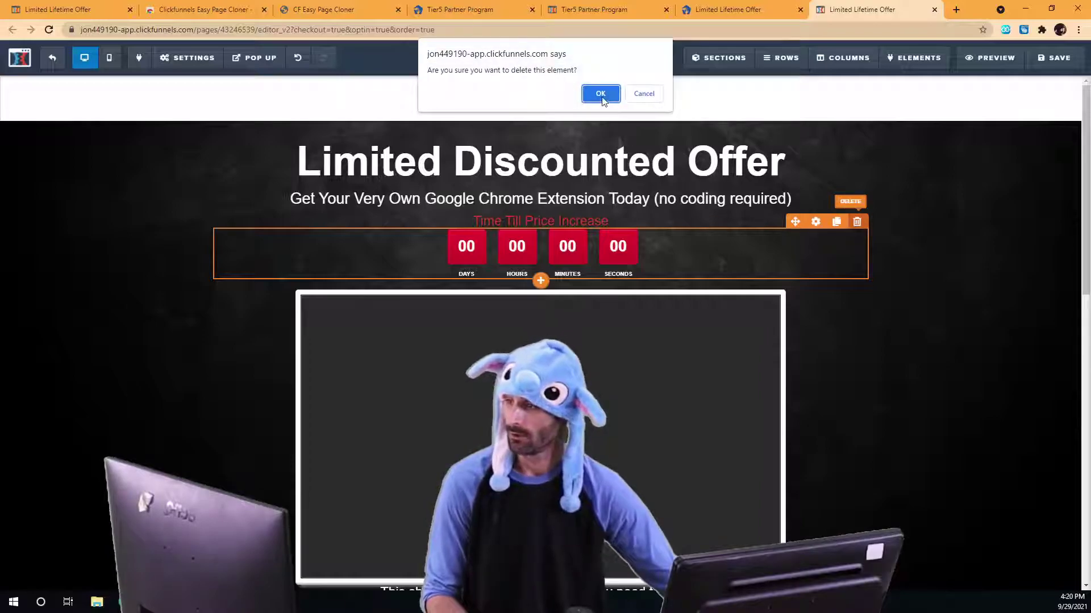
pyautogui.click(600, 94)
pyautogui.click(855, 207)
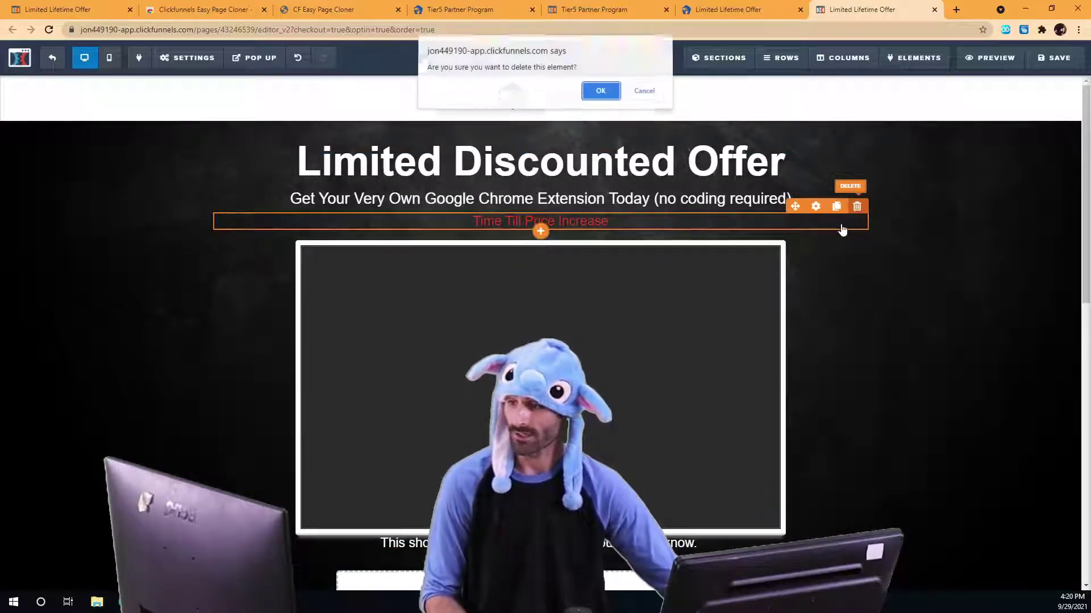
pyautogui.click(600, 92)
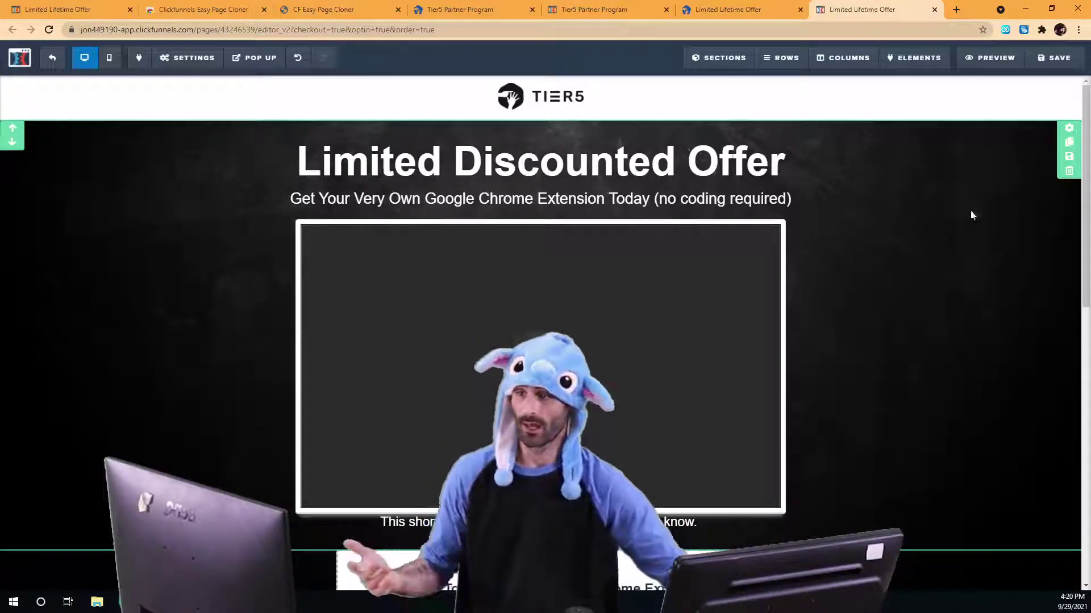
# Save the edited offer page and bring up the Easy CF Page Cloner panel
pyautogui.click(1024, 30)
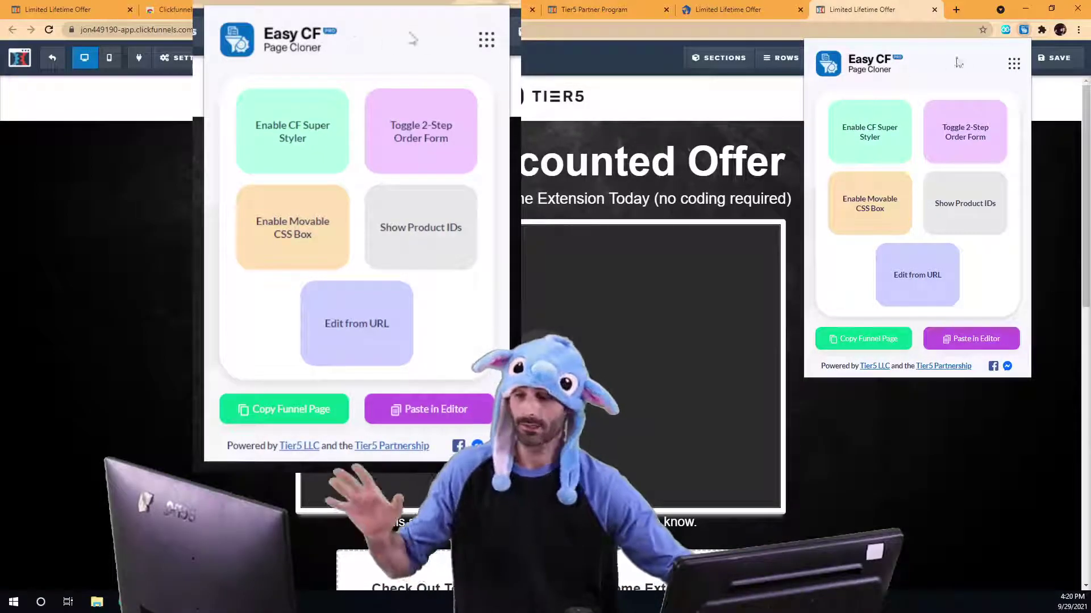
pyautogui.click(952, 470)
pyautogui.click(1048, 59)
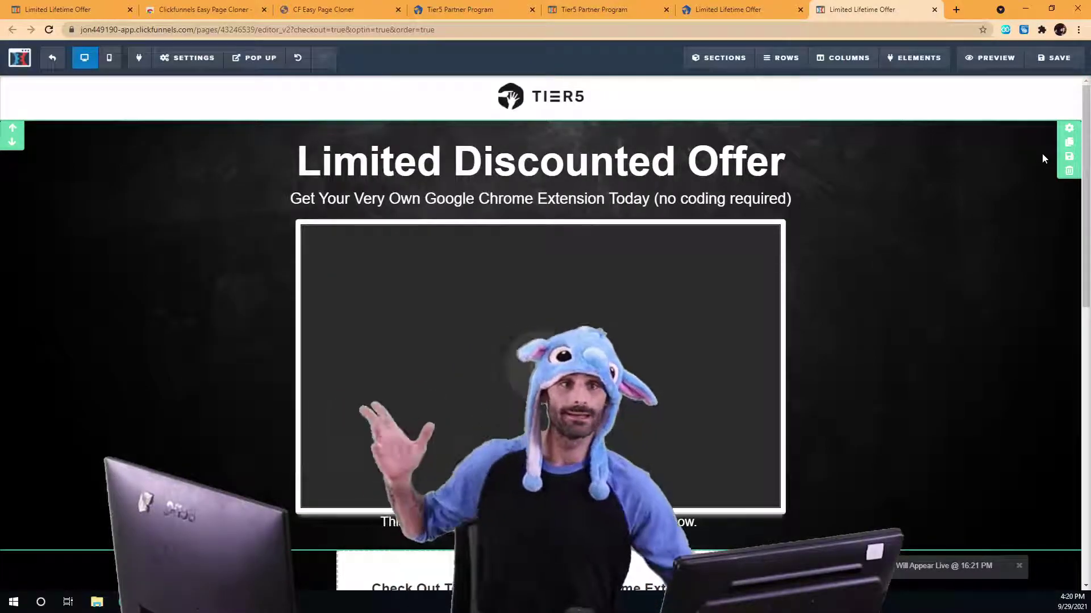
pyautogui.click(1023, 30)
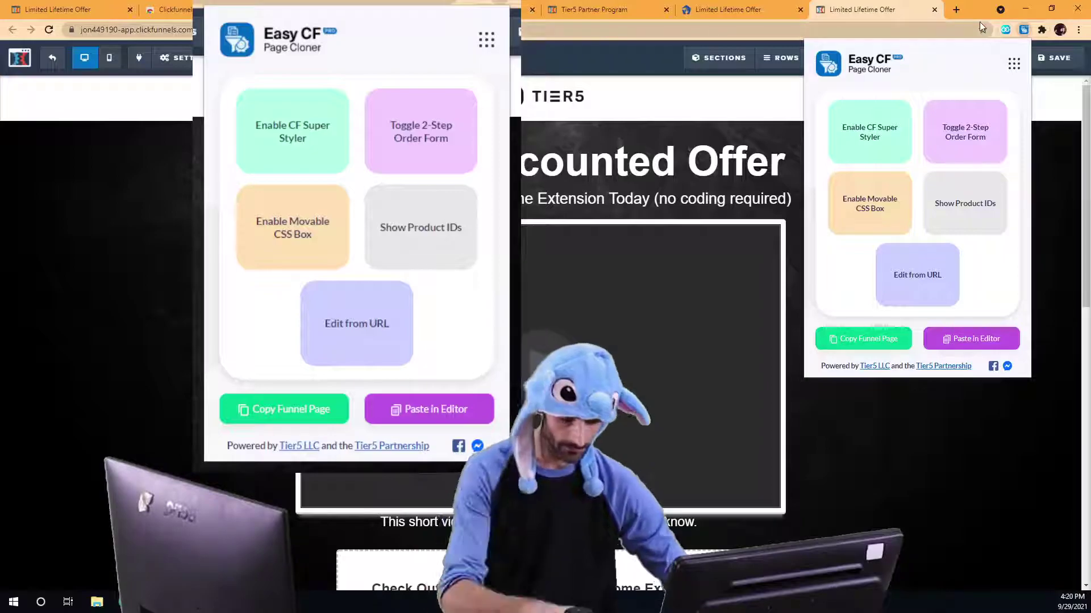
# Load birthdaywisher.io in a new Chrome tab
pyautogui.click(954, 10)
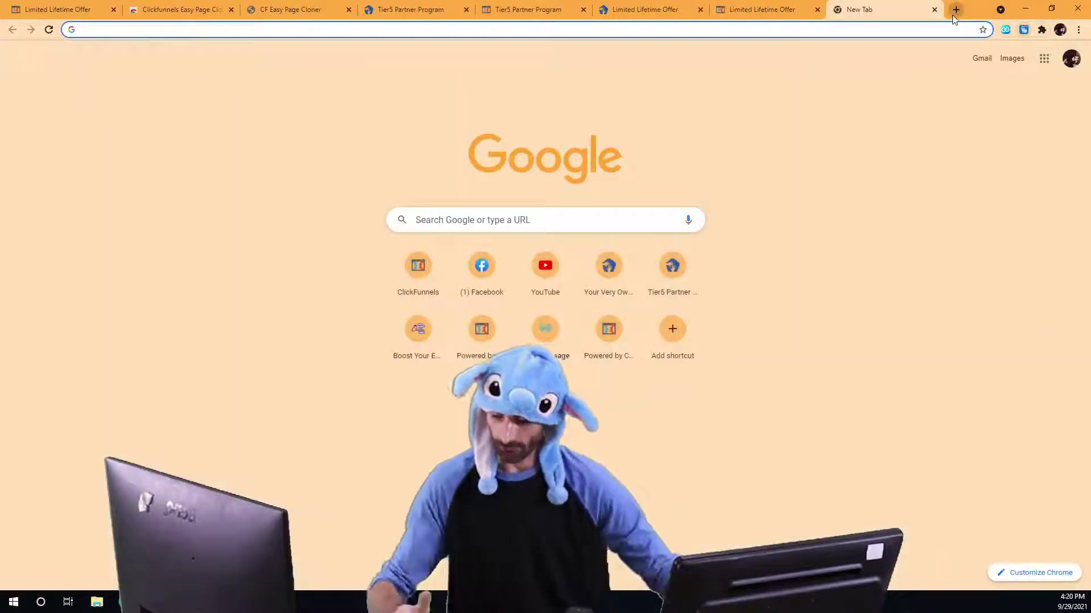
pyautogui.write('birthd')
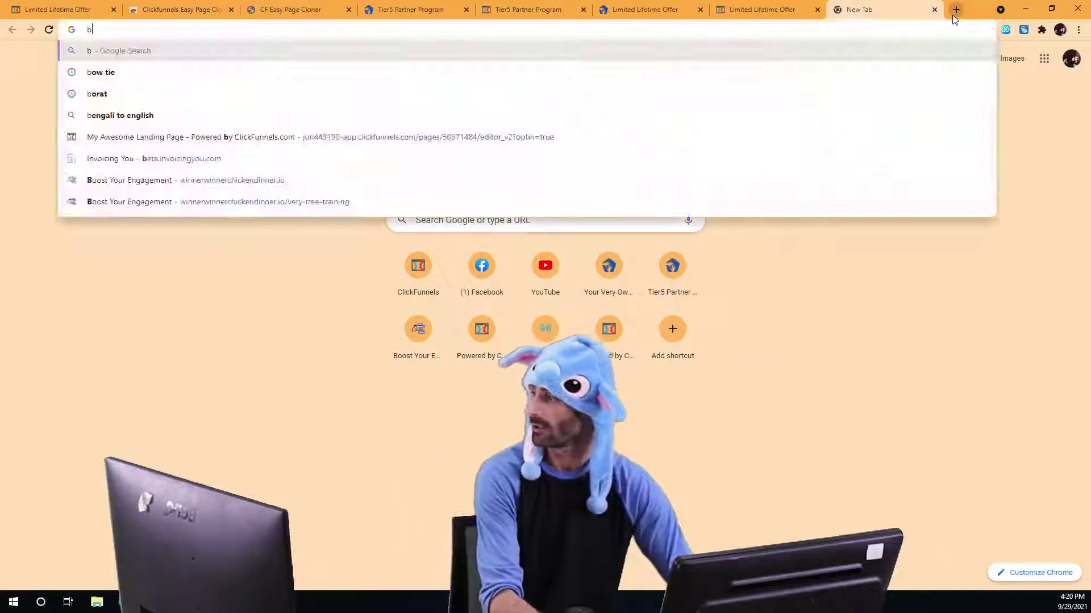
pyautogui.write('aywisher.io')
pyautogui.press('Return')
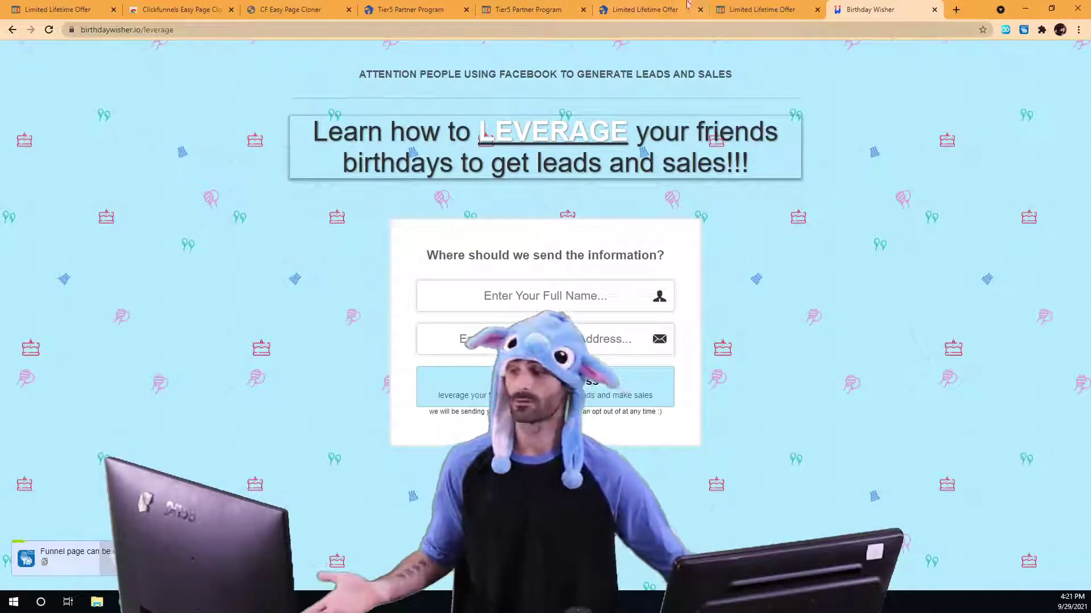
# Use Easy CF's Edit from URL to send the Birthday Wisher page to the ClickFunnels editor
pyautogui.click(1024, 30)
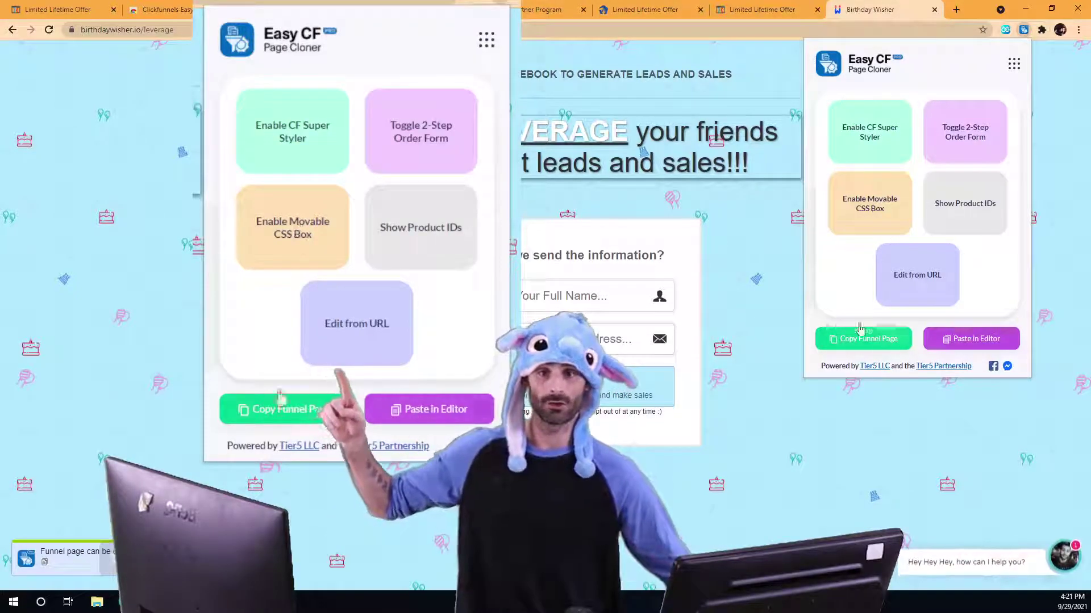
pyautogui.click(918, 280)
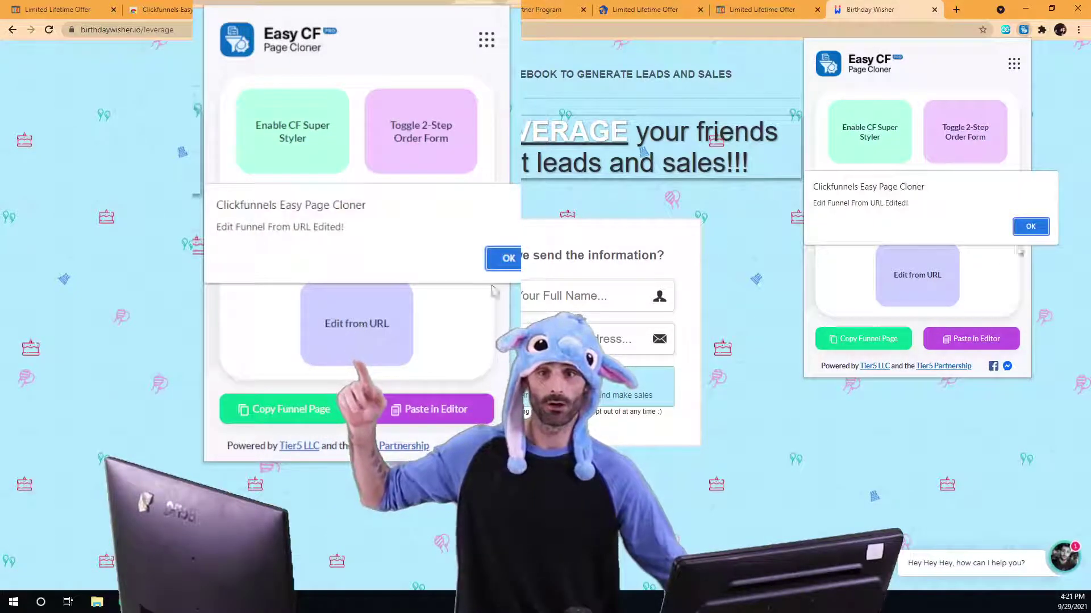
pyautogui.click(1031, 227)
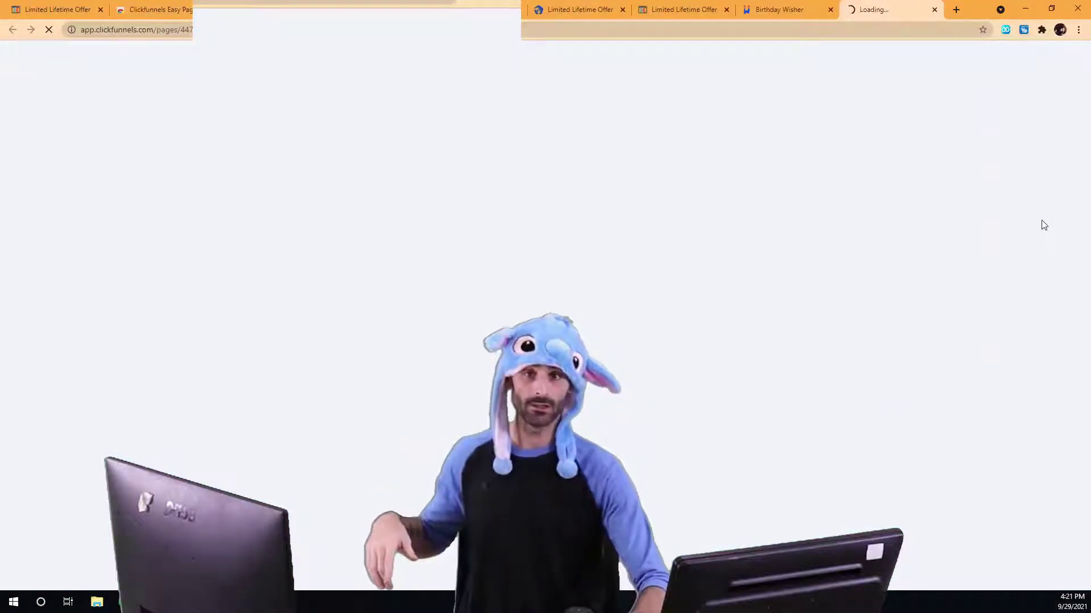